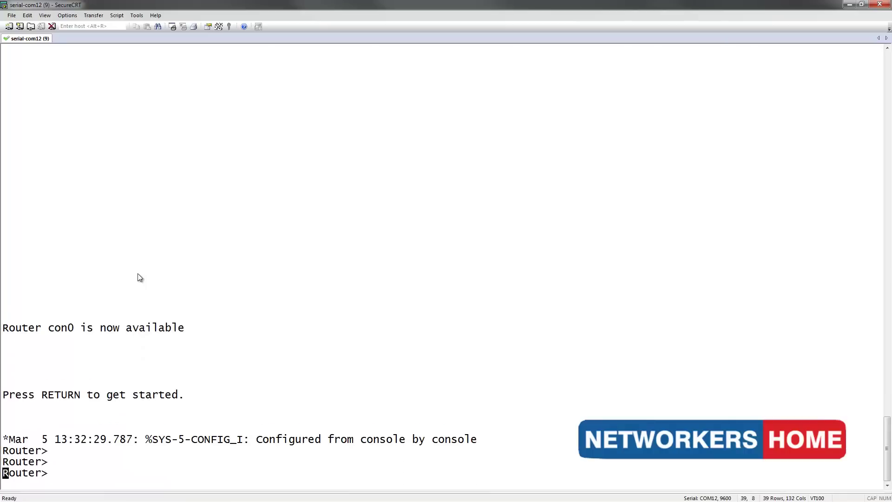
Enter privileged mode and start 'copy tftp flash' from TFTP server 10.10.10.23.
type("en")
key("Return")
type("con")
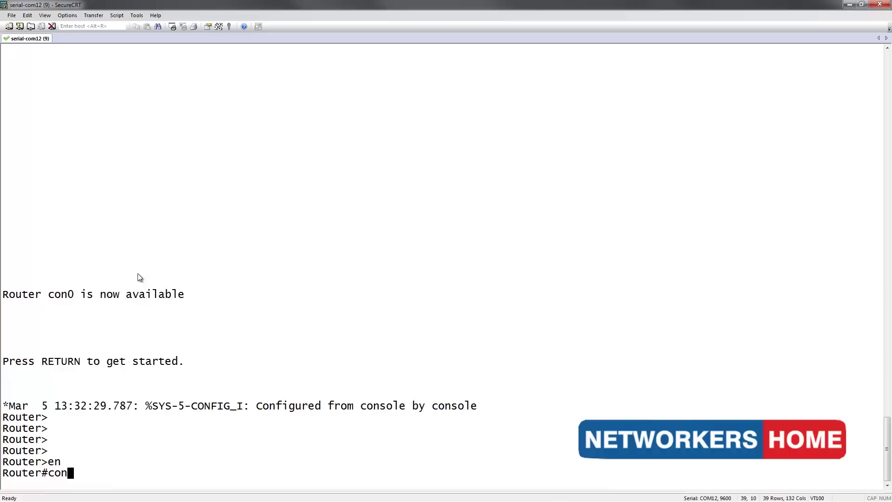
key("BackSpace")
key("BackSpace")
key("BackSpace")
type("copt")
key("BackSpace")
key("BackSpace")
type("y tftp flash")
key("Return")
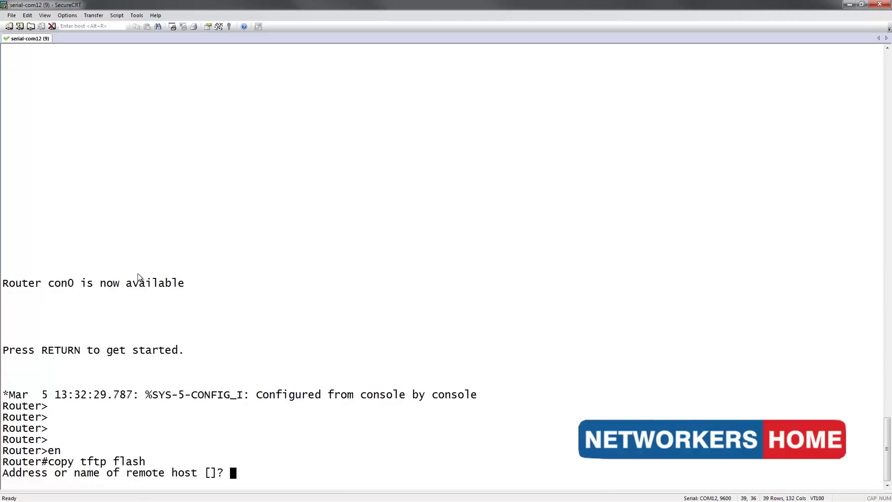
type("10.10.10.23")
key("Return")
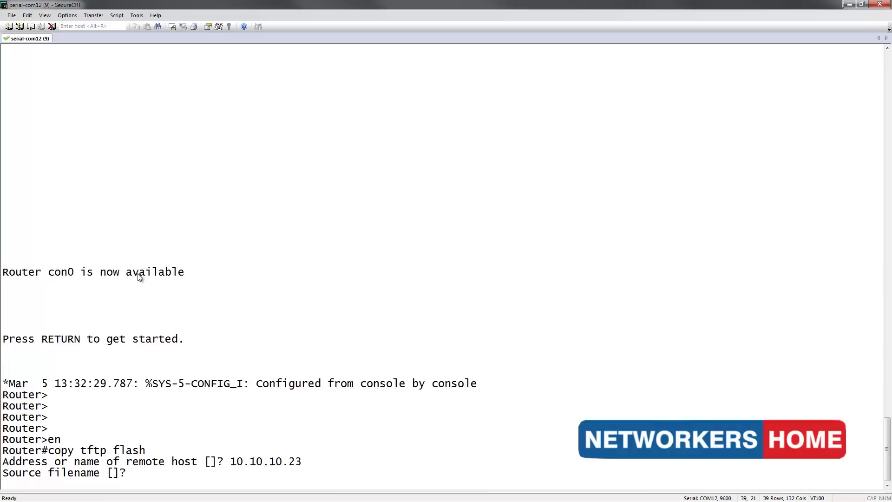
Copy GUI.tar as both source and destination, overwriting the existing flash file.
type("GUI.tar")
key("Return")
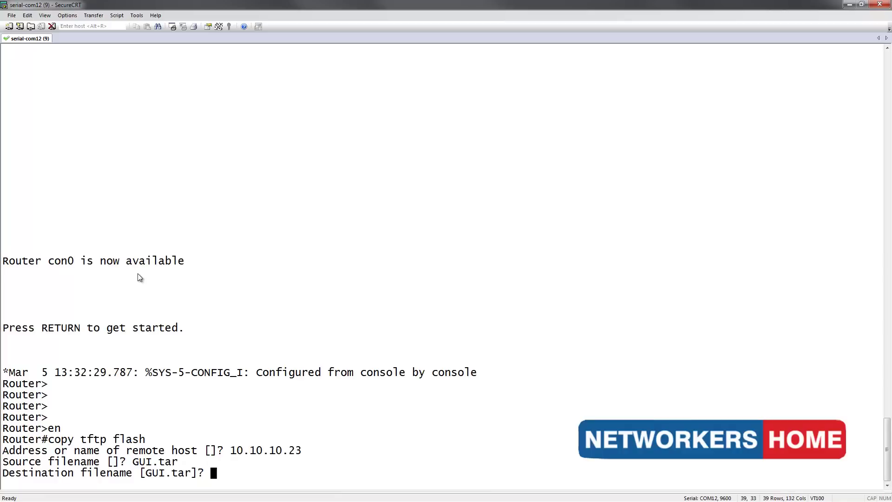
type("GUI.tar")
key("Return")
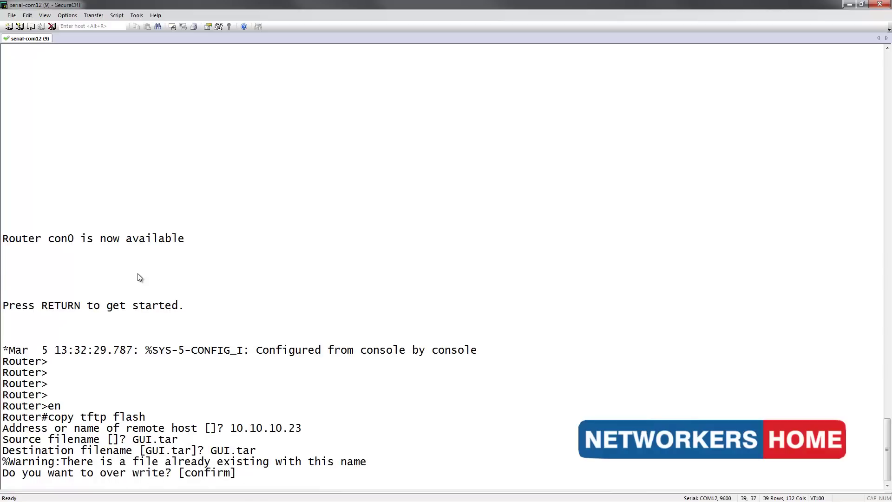
key("Return")
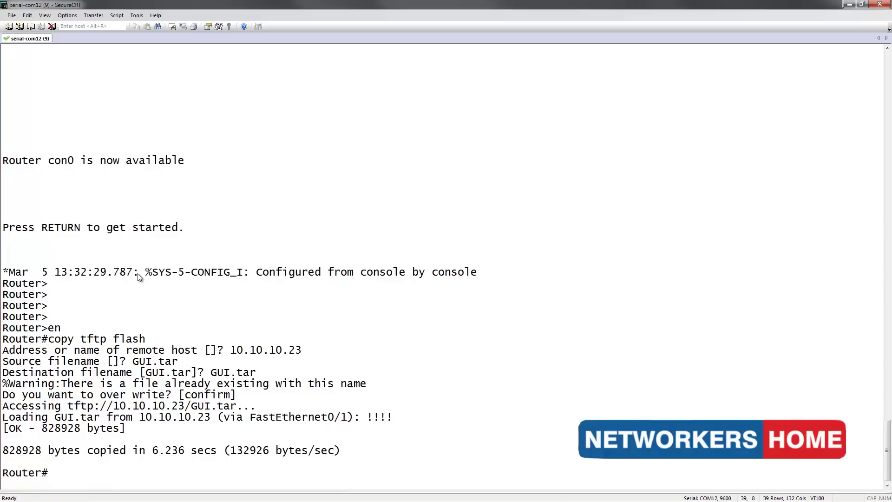
Run 'archive tar /xtract flash:GUI.tar flash:' to unpack the GUI files into flash.
type("archive tar /xtr")
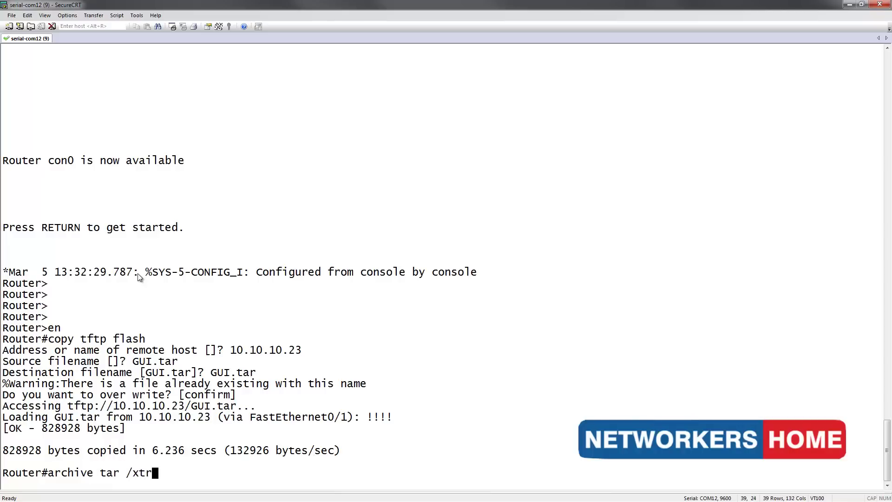
type("a")
key("Tab")
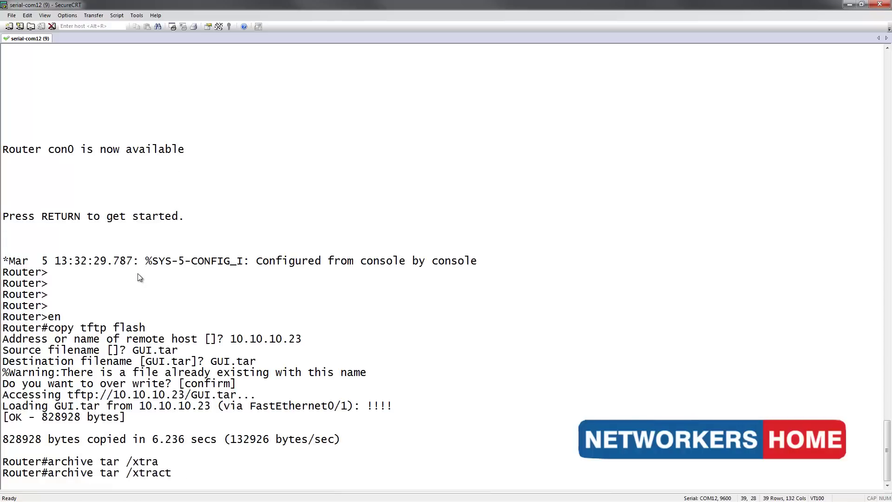
type("flash:GUI.tar")
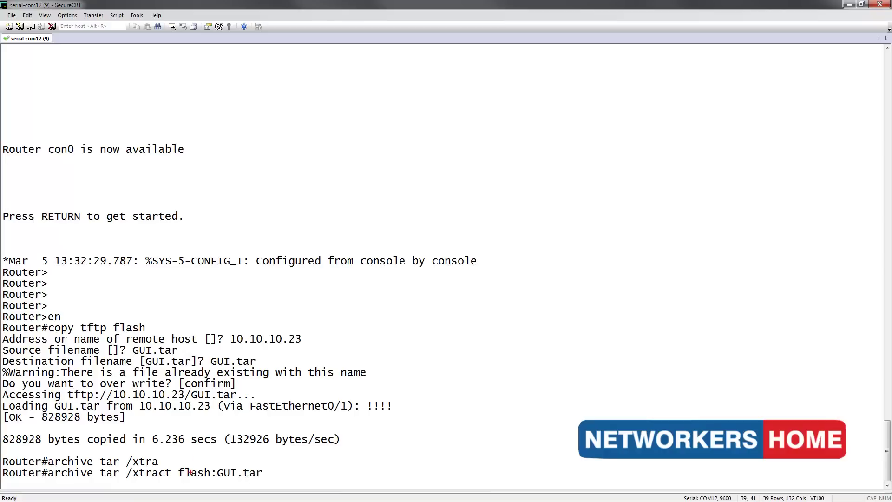
left_click_drag(175, 483, 252, 480)
key("Escape")
type("flash:")
key("Return")
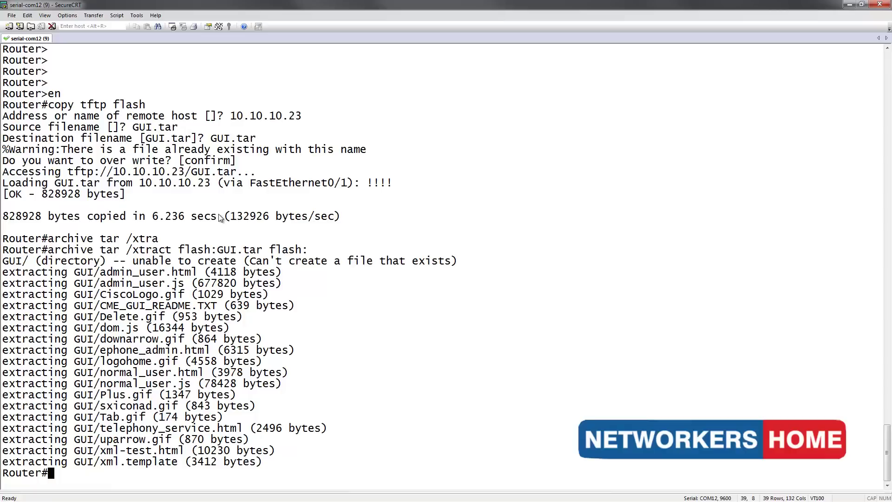
Under telephony-service, set the web admin system login name 'admin' with its password.
type("conf t")
key("Return")
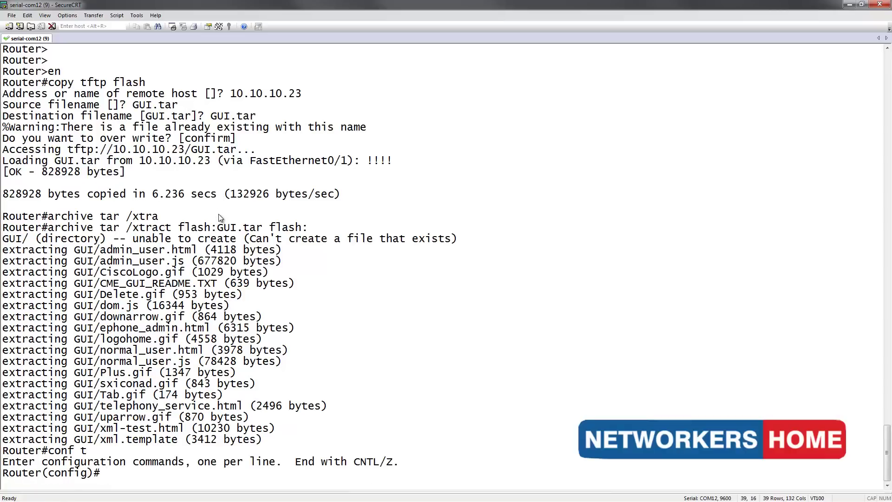
type("telepho")
key("Tab")
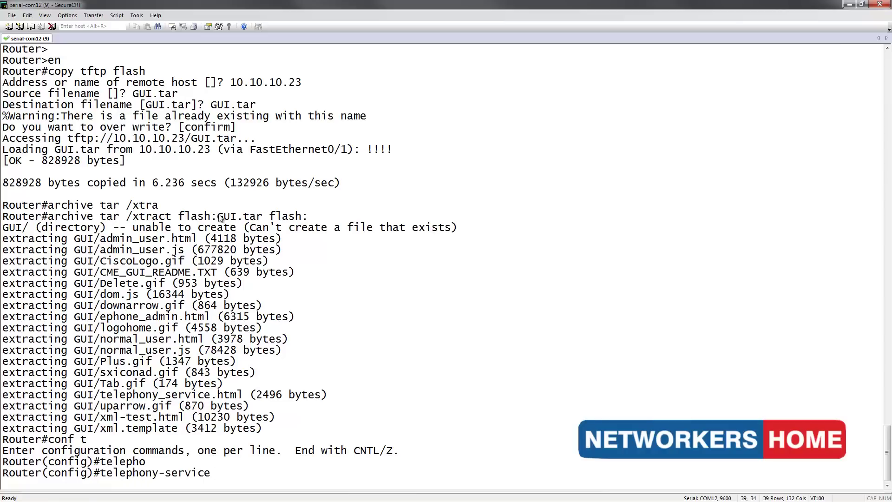
key("Return")
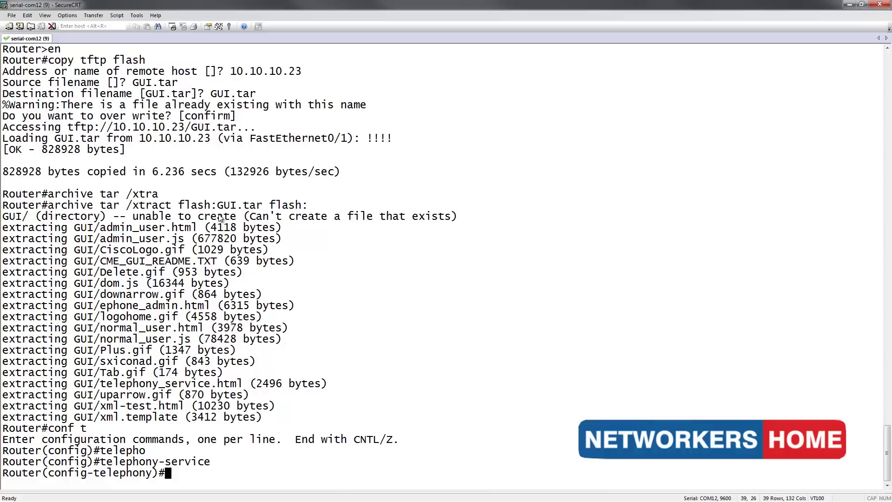
type("web")
key("Tab")
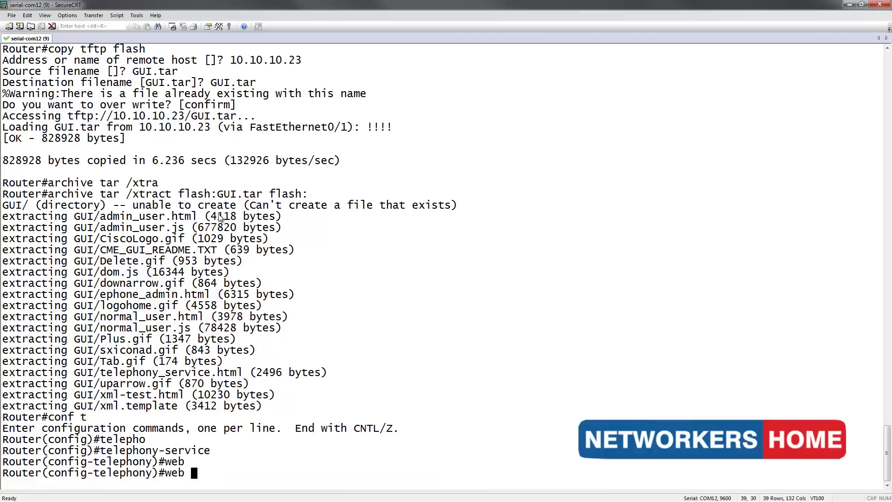
type("adm")
key("Tab")
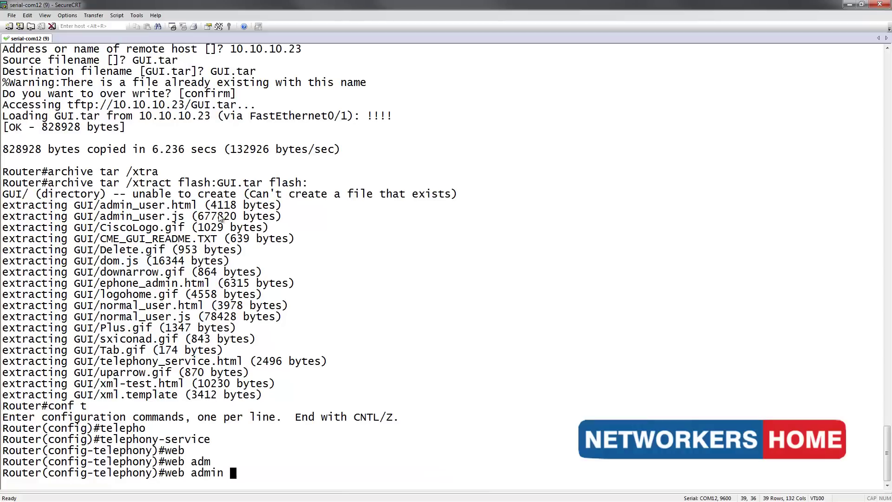
type("sys")
key("Tab")
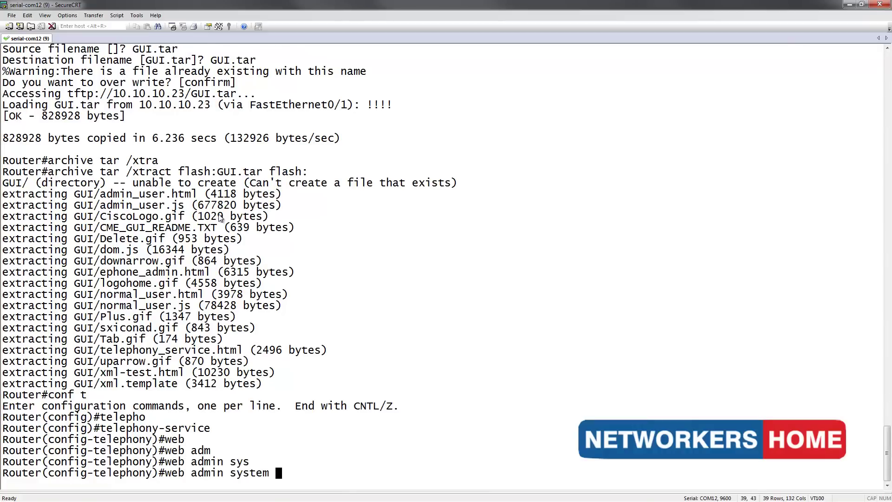
type("name admin pass")
key("Tab")
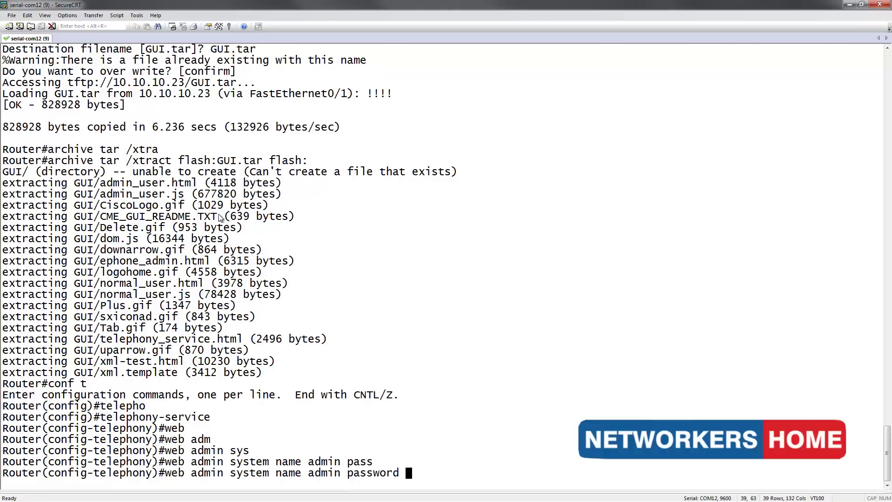
type("pass")
key("Return")
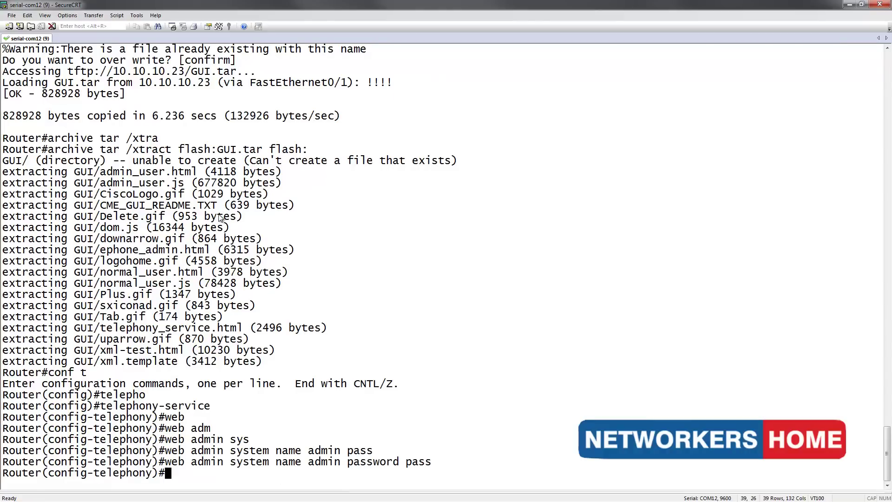
Enable dn-webedit and time-webedit, then exit to global configuration.
type("dn-web")
key("Return")
type("edit")
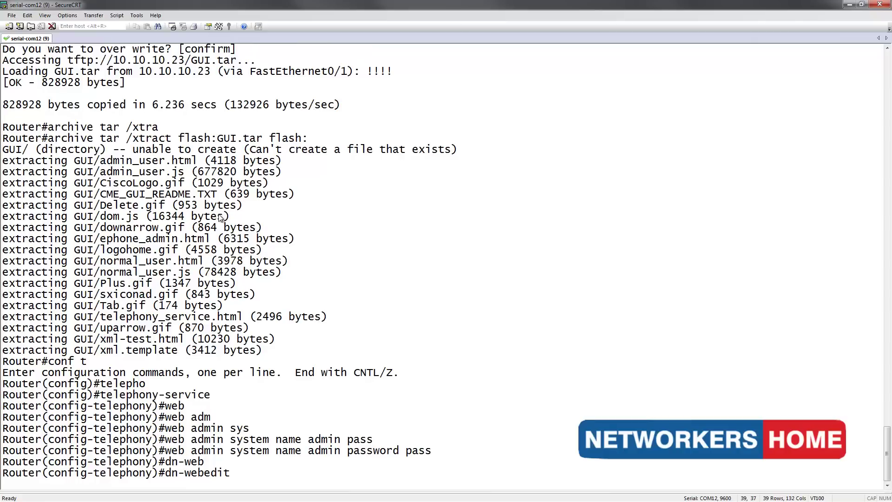
key("Return")
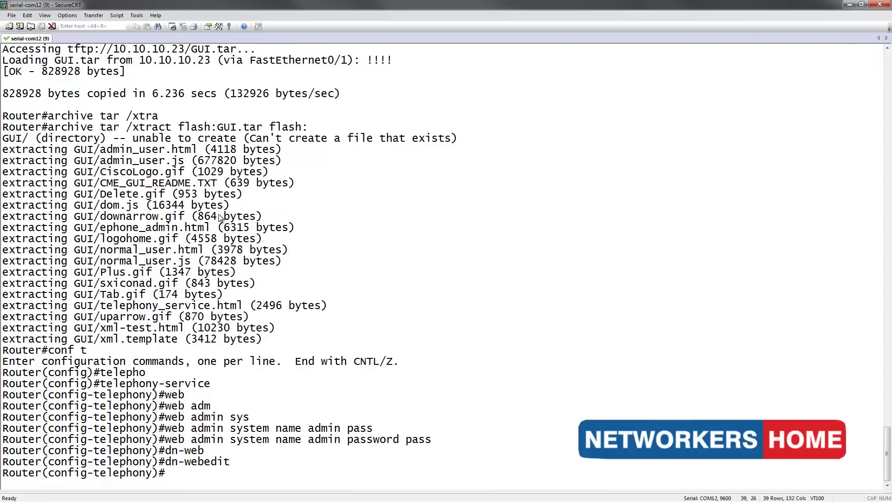
type("time-web")
key("Return")
type("edit")
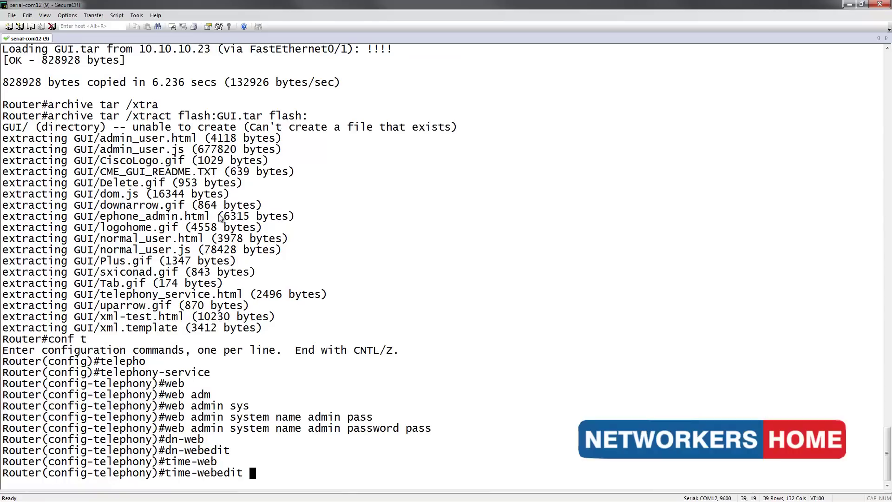
key("Return")
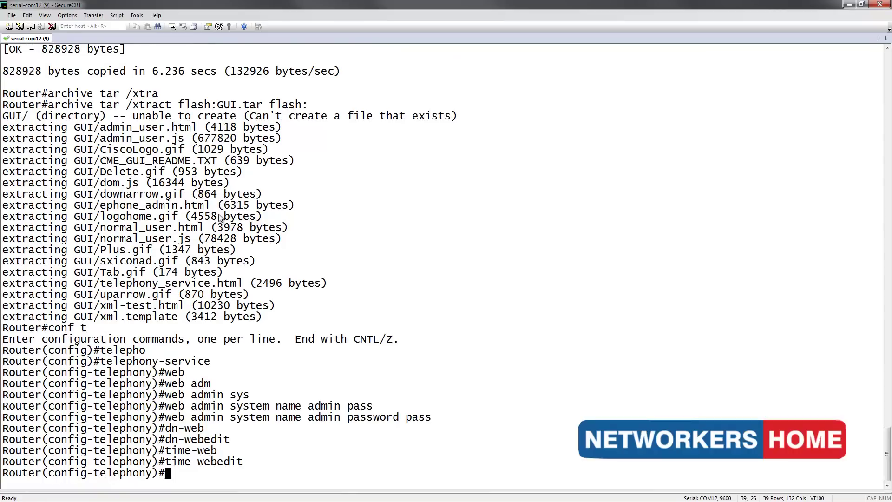
type("exit")
key("Return")
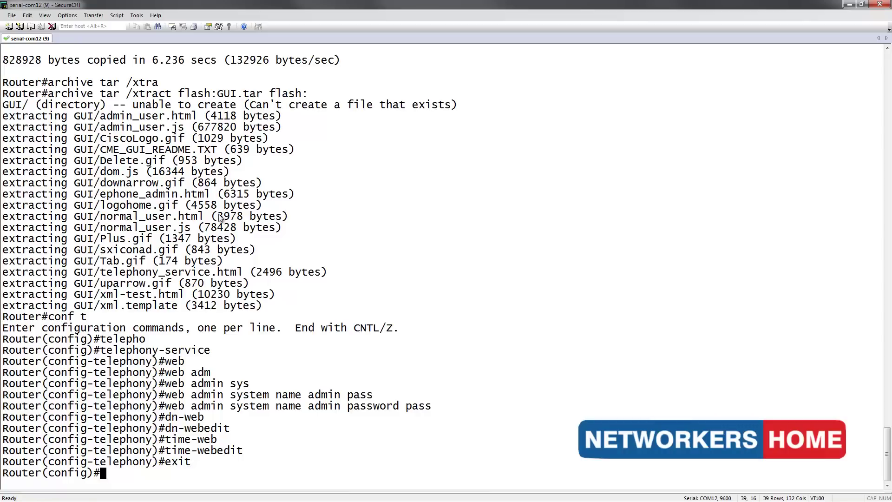
Enable 'ip http server' and set 'ip http path flash:/GUI'.
type("ip http server")
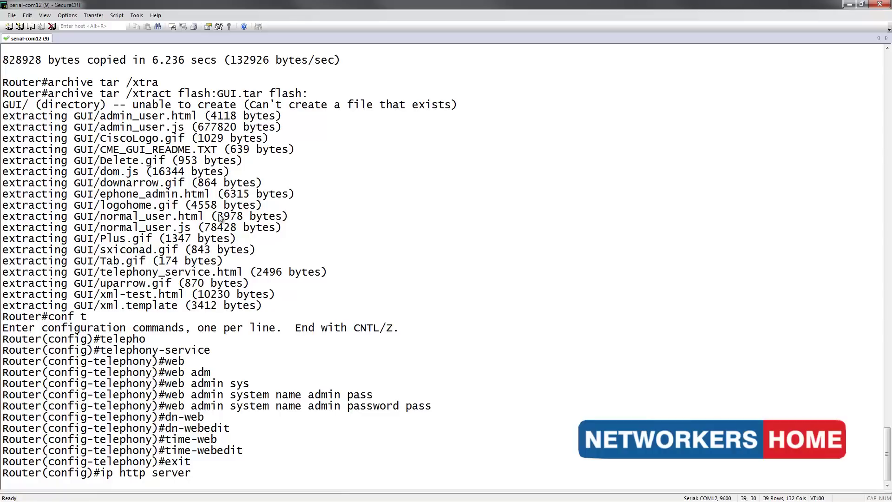
key("Return")
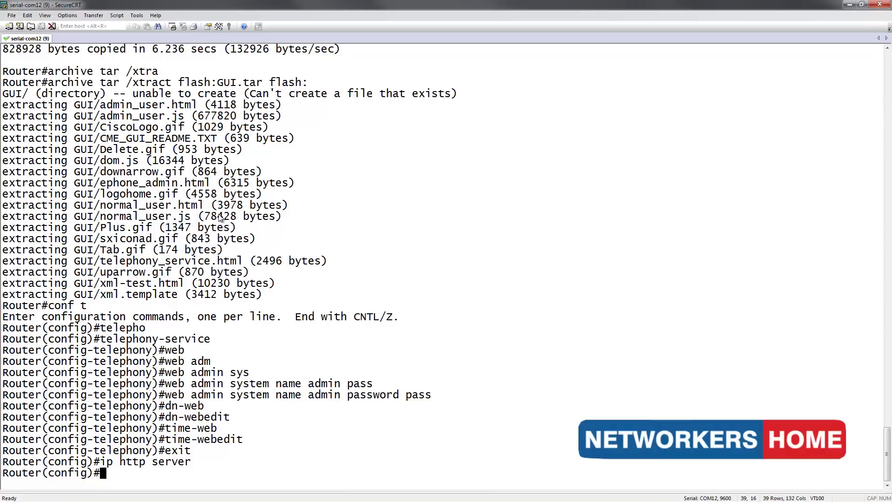
type("ip http path")
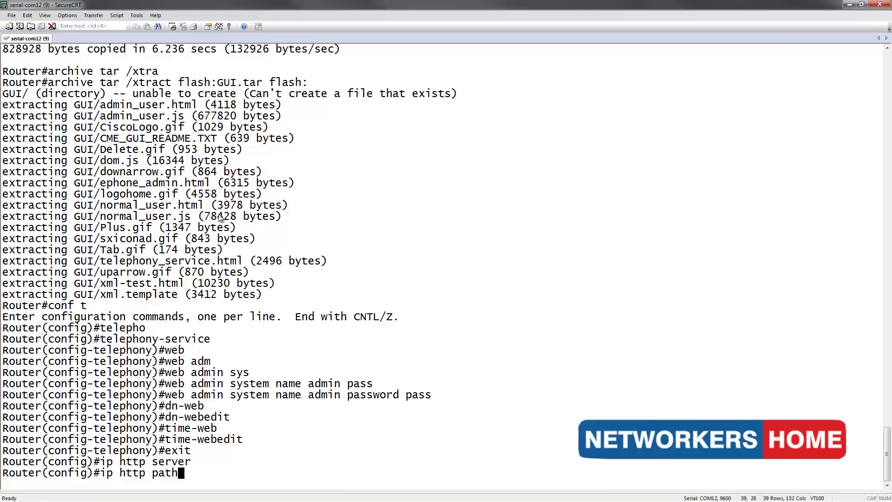
type(" flash:/")
type("GUI")
key("Return")
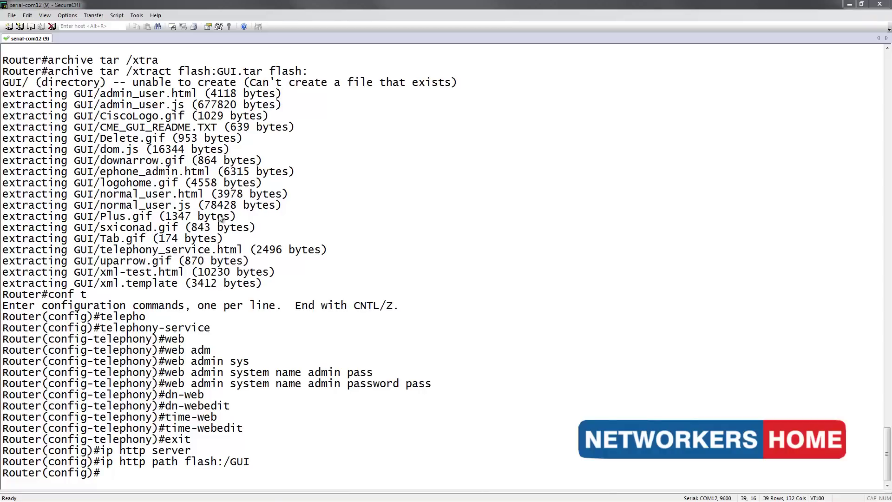
In Firefox, load 10.1.1.1/telephony_service.html.
key("alt+Tab")
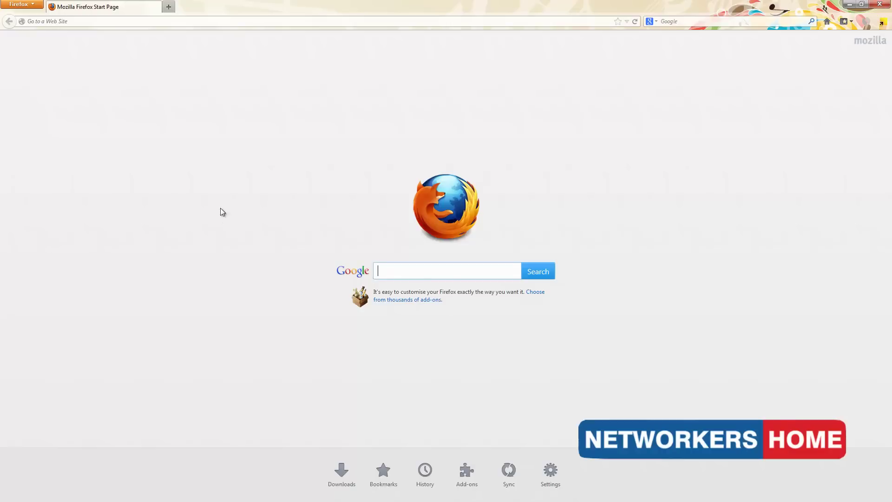
left_click(208, 23)
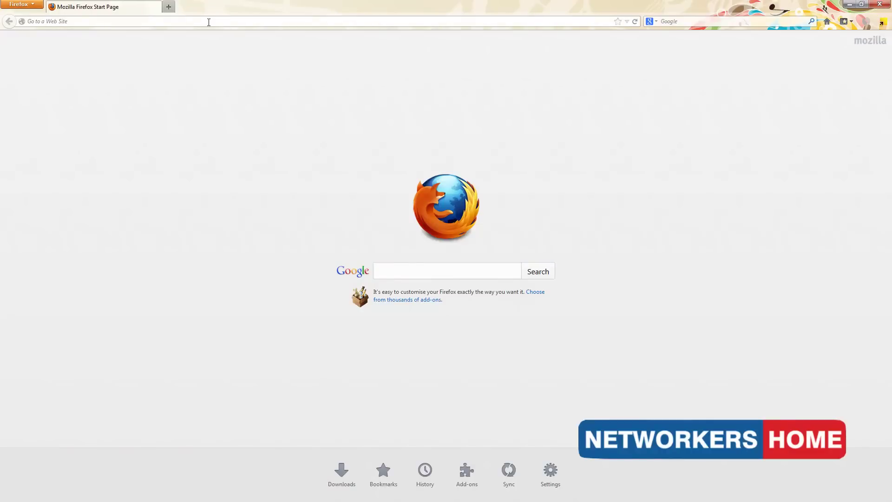
type("10.1.1.1/telephony_service.html")
key("Return")
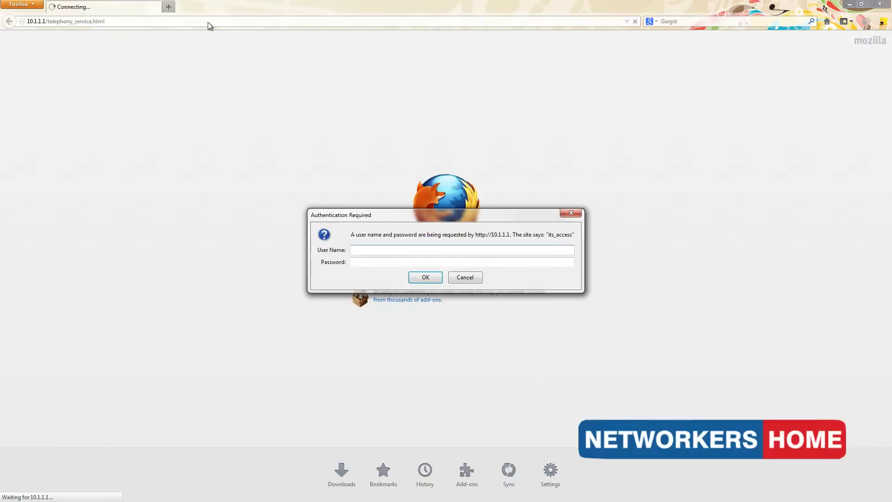
Log in to the CME admin page as 'admin' with the web admin password.
type("admin")
key("Tab")
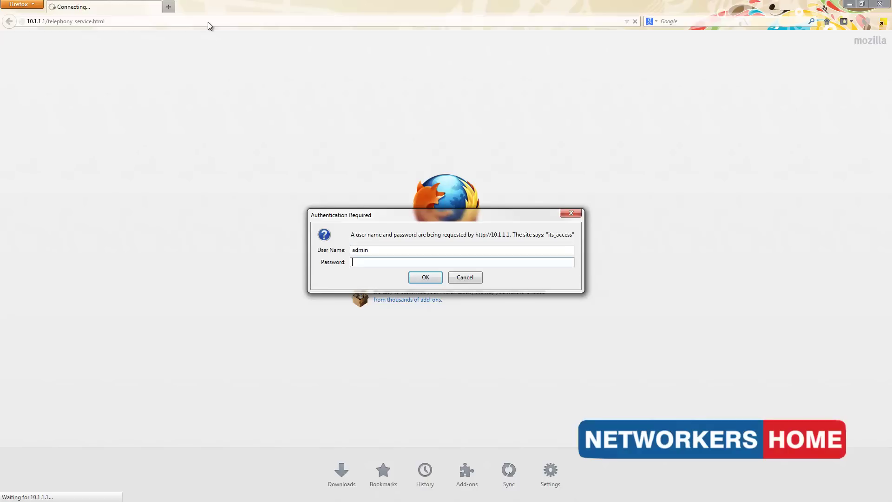
type("cisco")
key("Return")
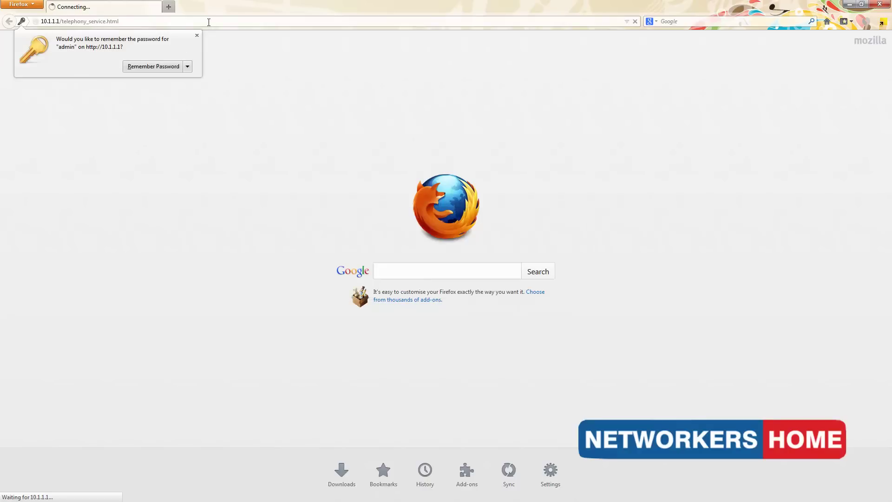